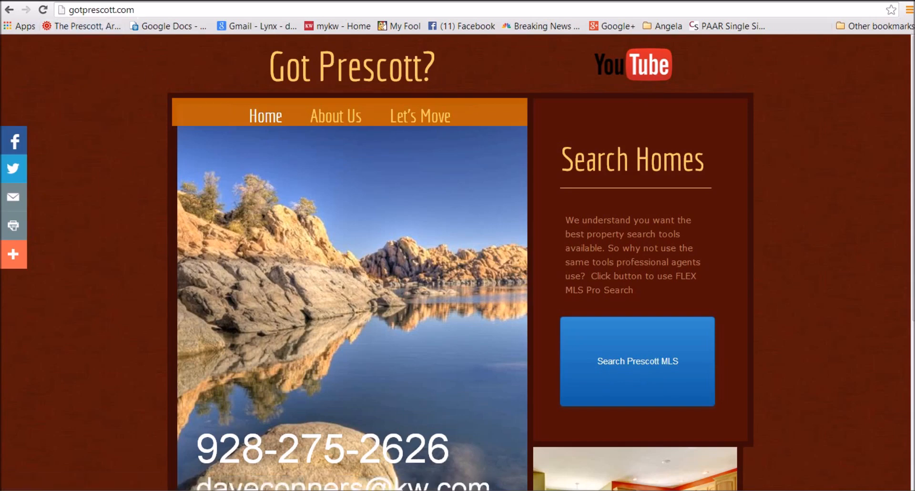
Open the Prescott MLS map search from the gotprescott.com home page
click(139, 9)
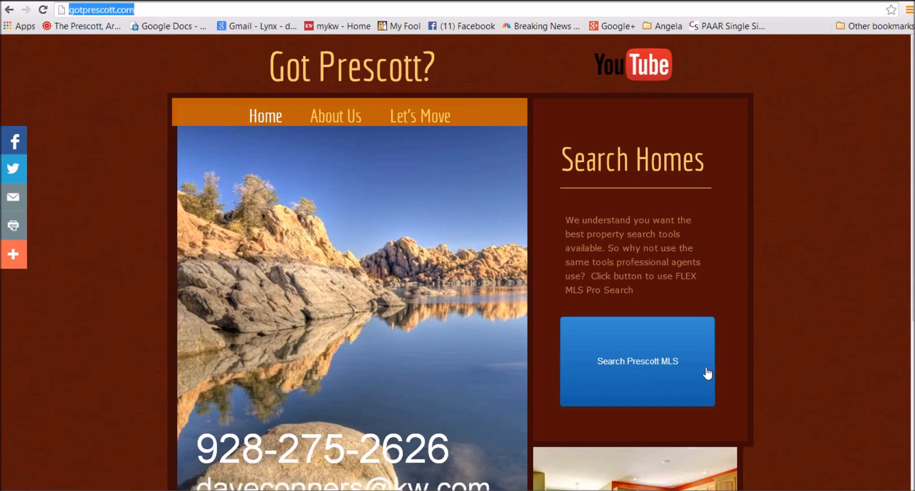
click(641, 374)
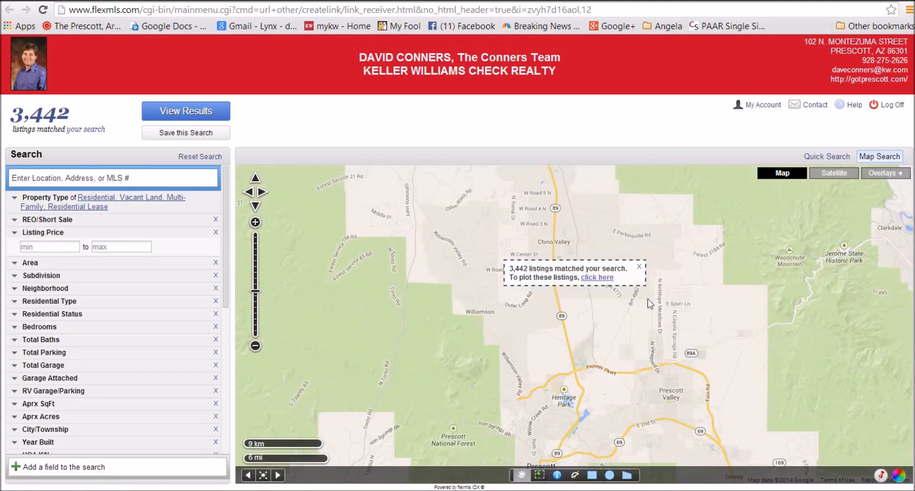
Dismiss the '3,442 listings matched your search' notice on the map
click(639, 267)
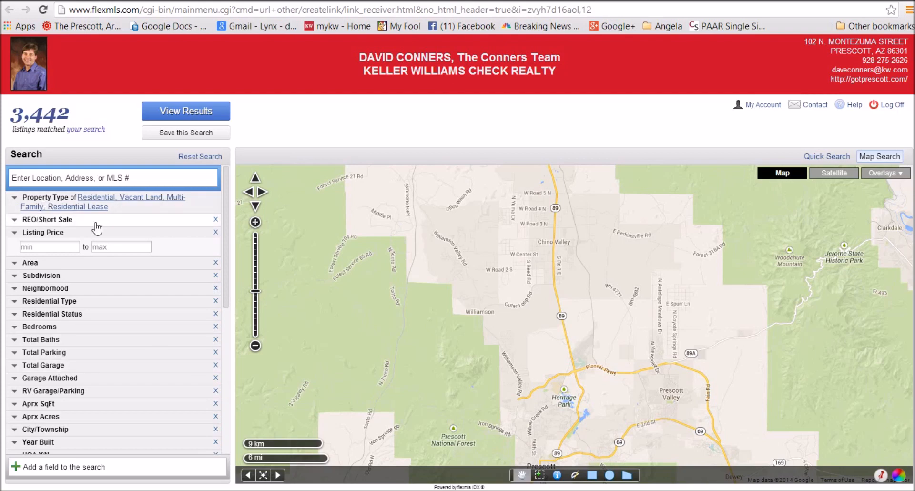
Limit the search to Residential property with a listing price of 250000 to 350000
click(52, 206)
click(38, 221)
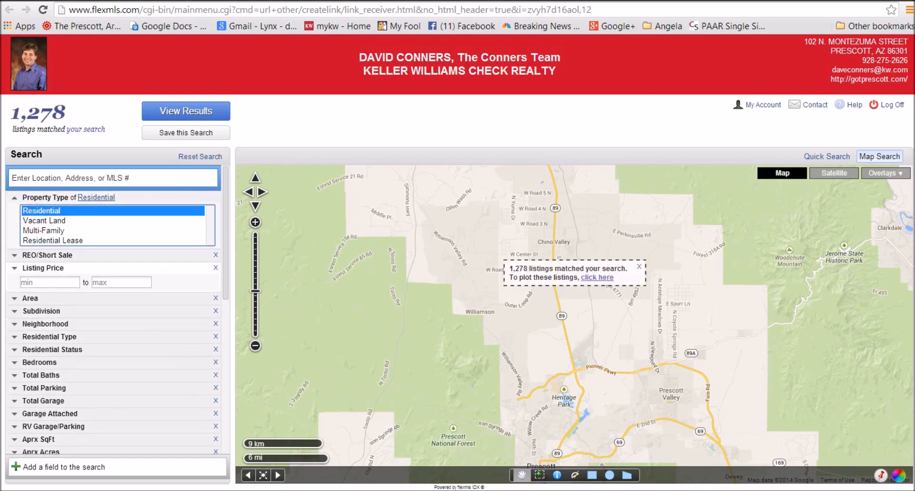
click(52, 283)
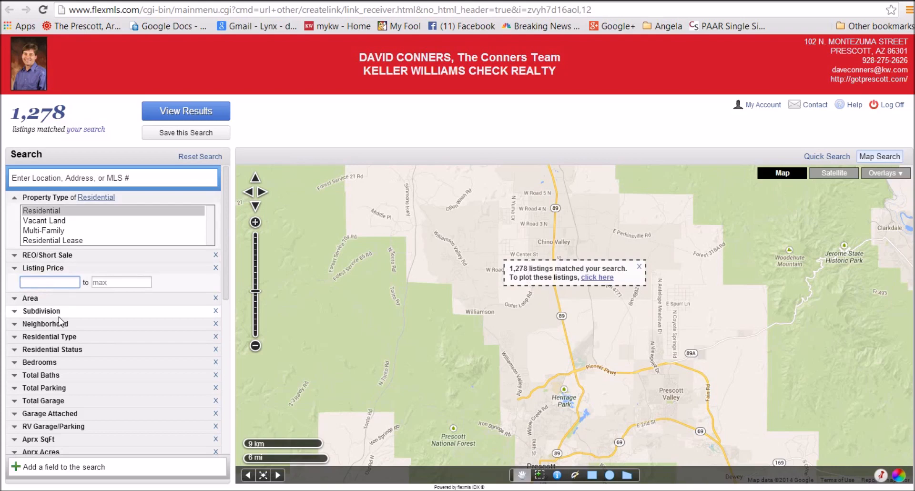
drag(79, 112, 28, 113)
click(77, 111)
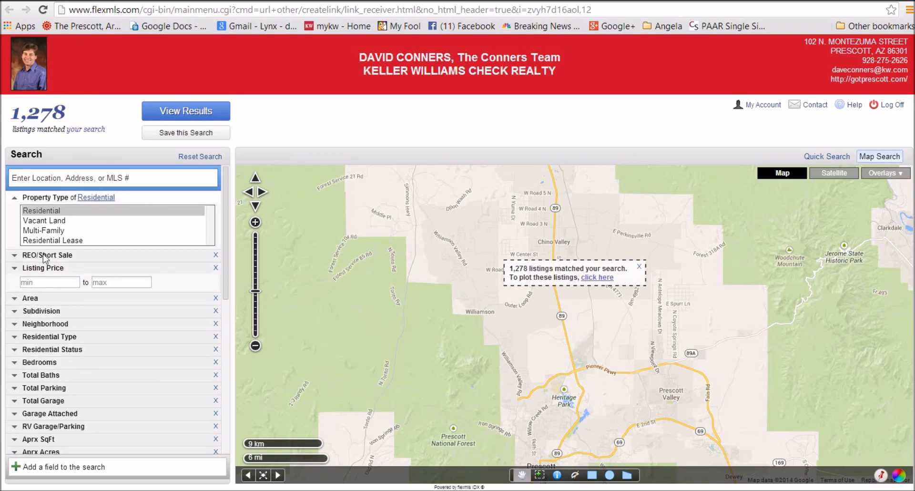
click(34, 285)
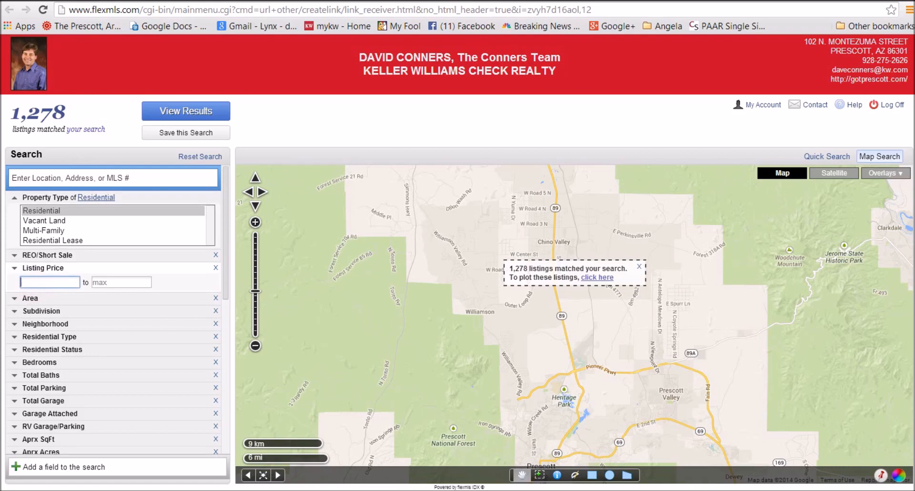
text(250000)
key(Tab)
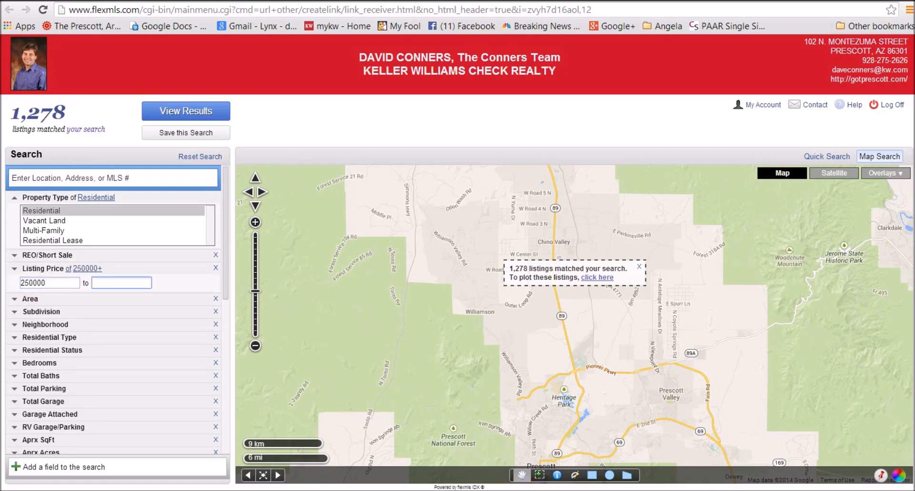
text(35000)
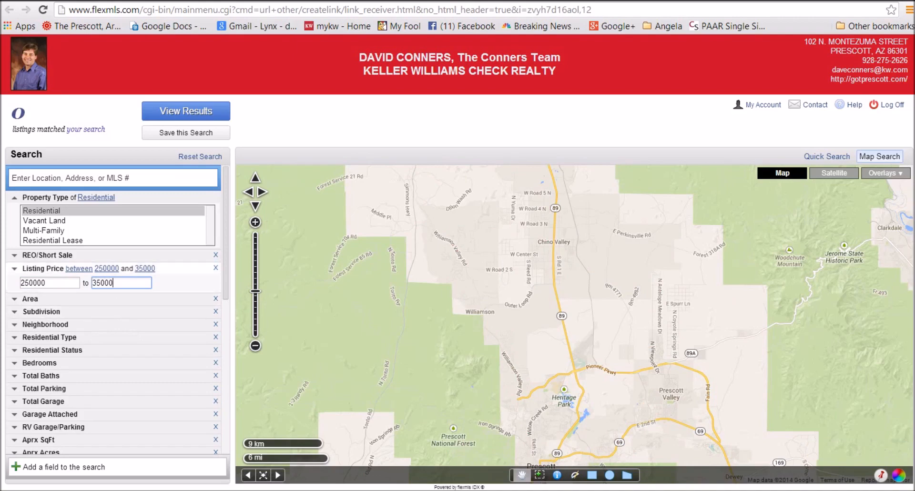
text(0)
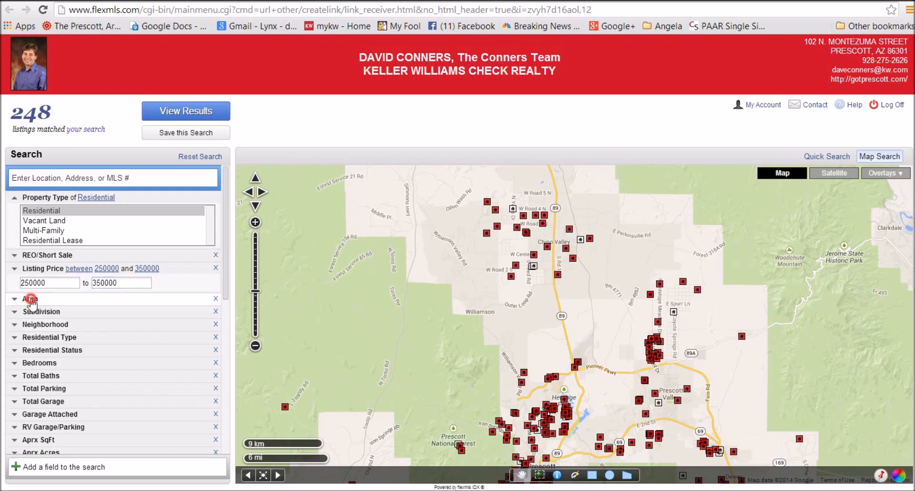
Restrict the Area filter to areas 110 through 190, leaving 107 listings
click(31, 298)
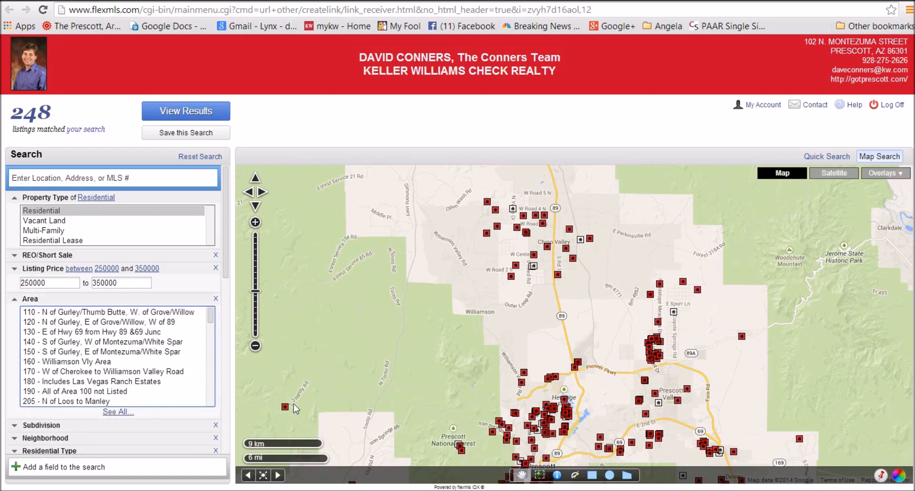
scroll(69, 350, down, 4)
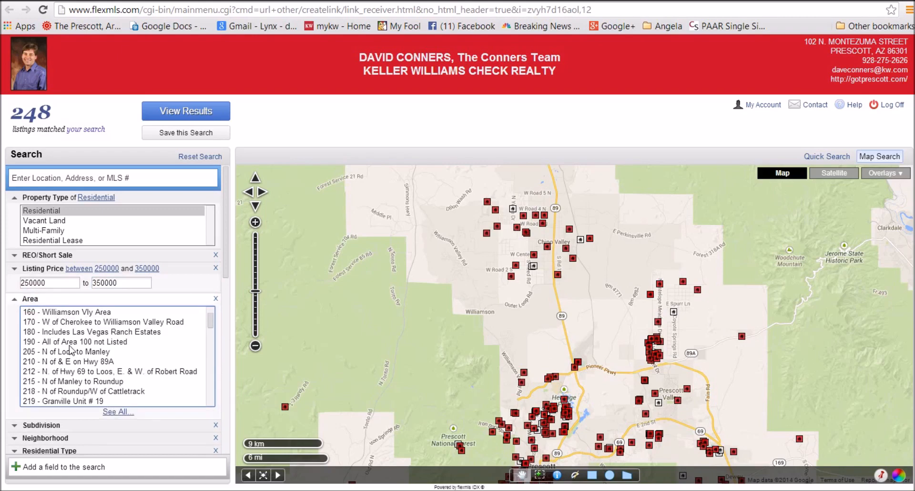
scroll(41, 351, up, 4)
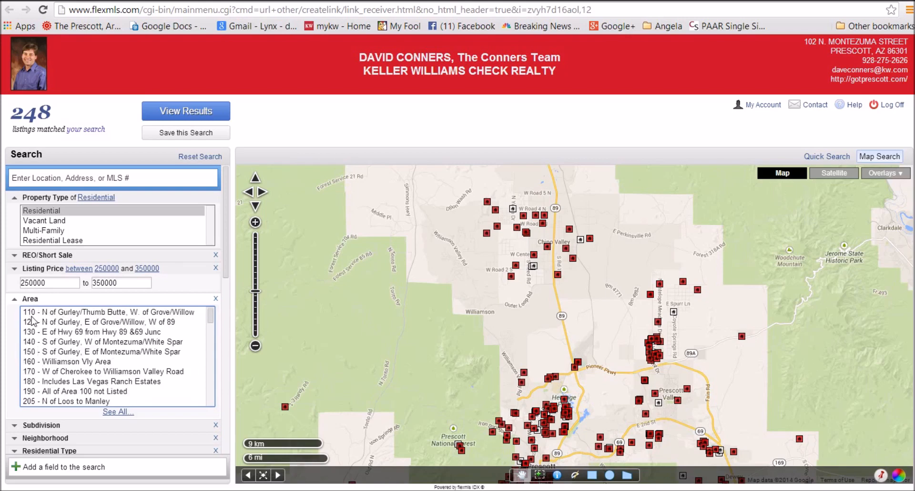
click(31, 314)
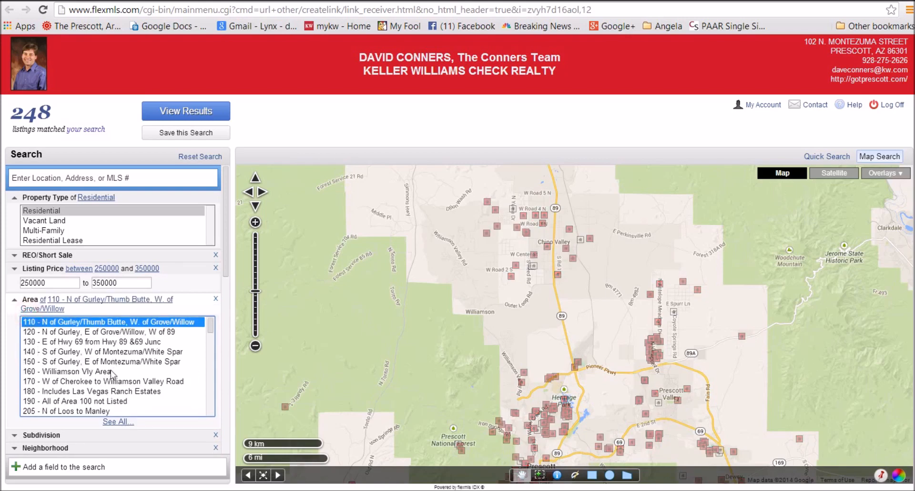
shift+click(31, 401)
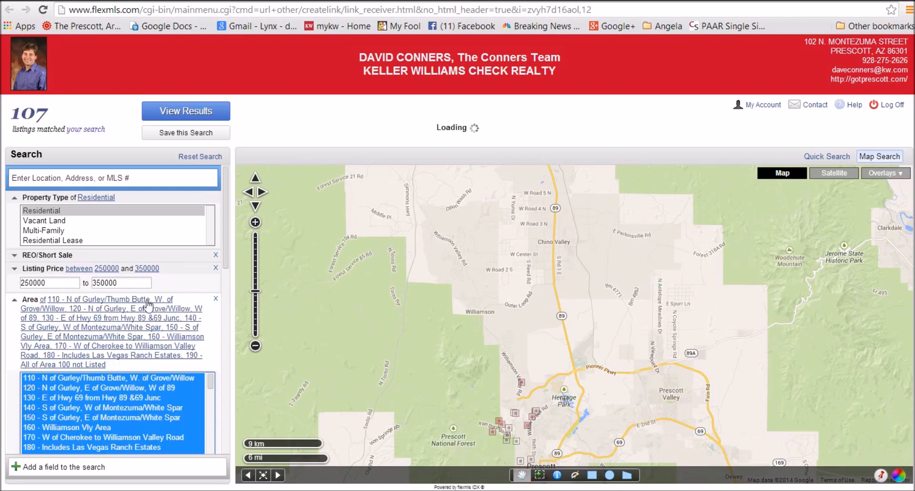
drag(224, 222, 222, 338)
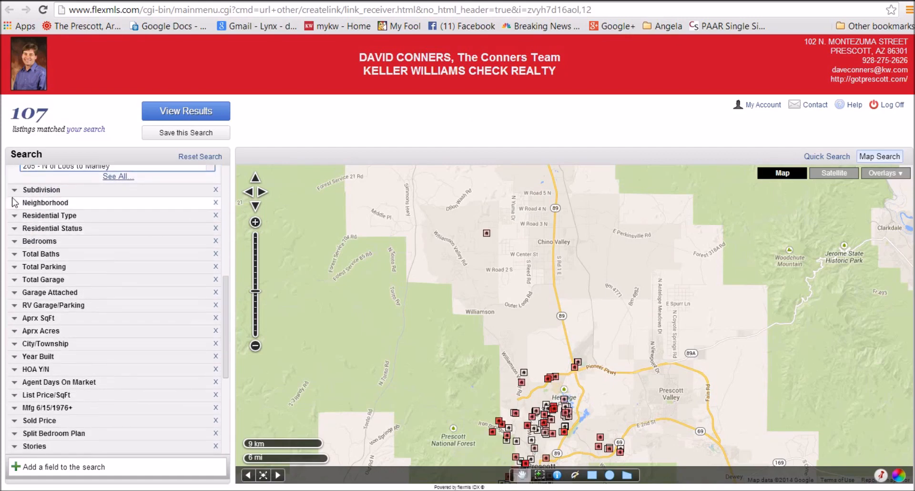
Limit Residential Type to Site Built Single Family and Patio Home
click(35, 191)
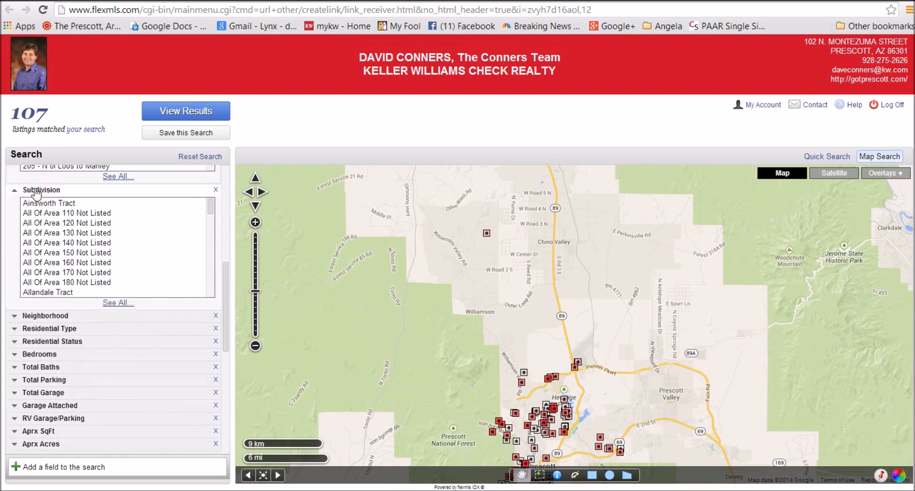
click(32, 191)
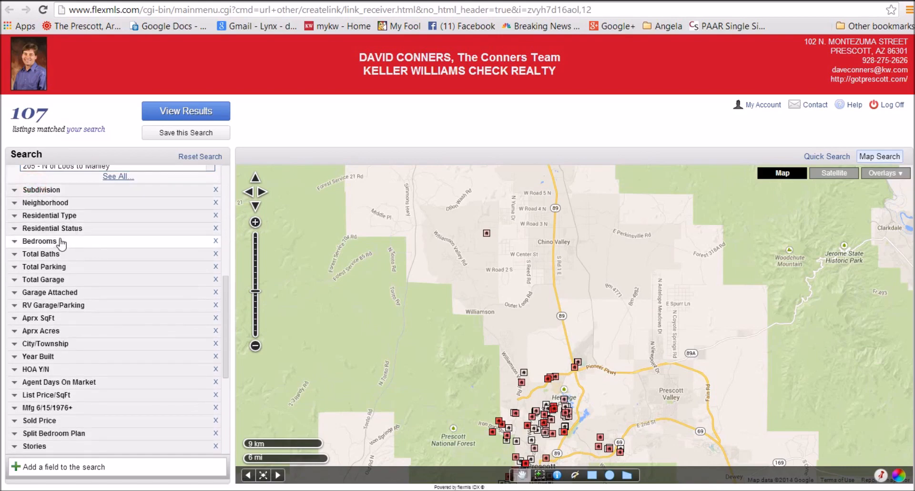
click(41, 216)
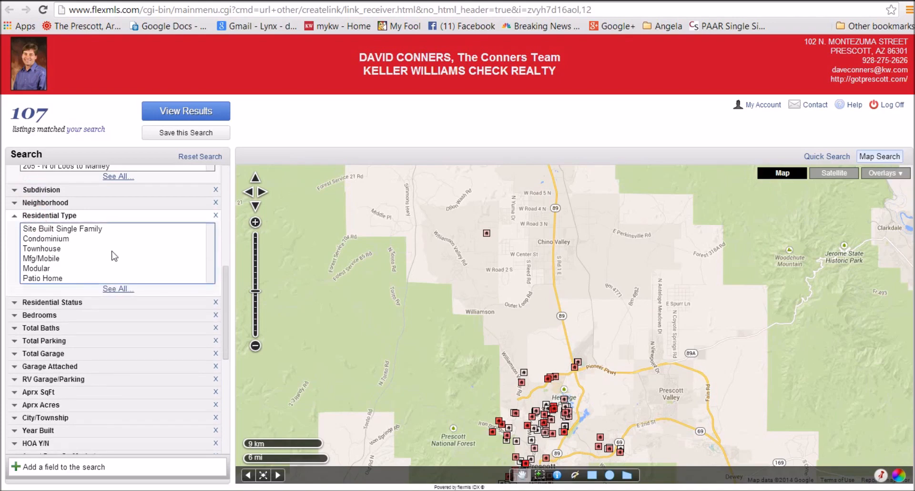
click(49, 229)
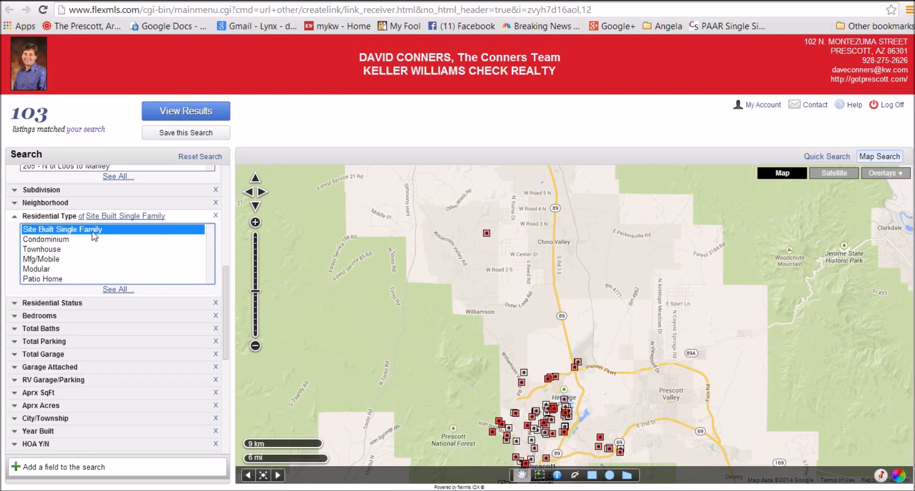
ctrl+click(42, 280)
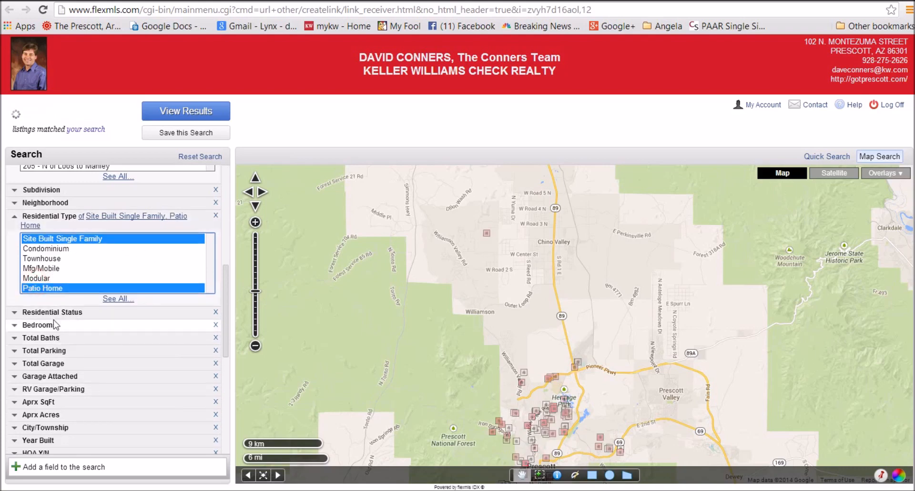
Limit Residential Status to Existing homes, leaving 96 listings
click(43, 311)
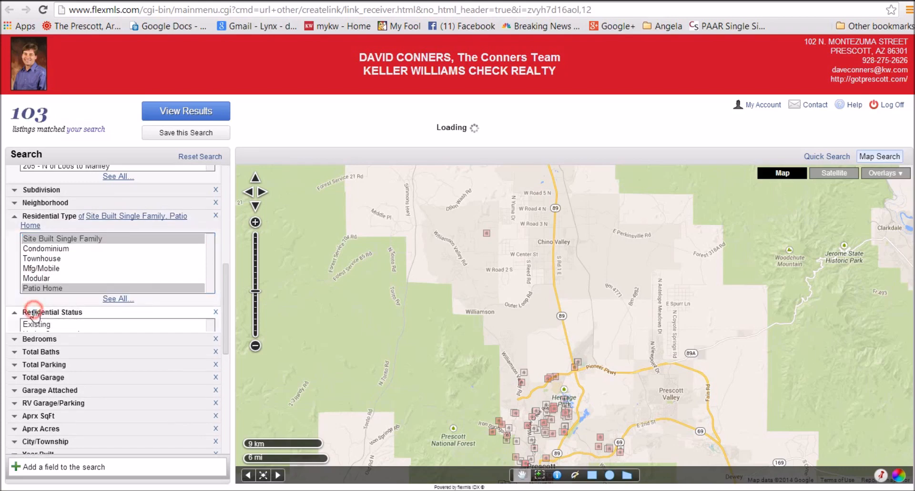
click(35, 326)
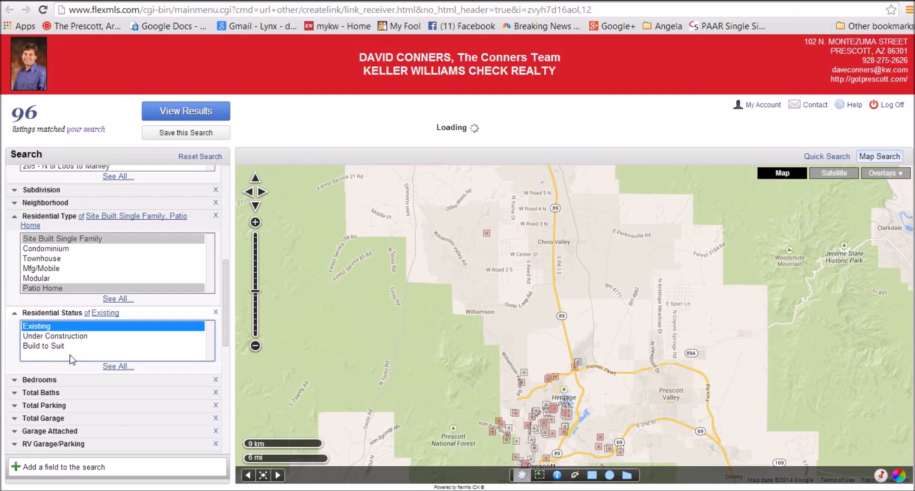
scroll(100, 424, down, 2)
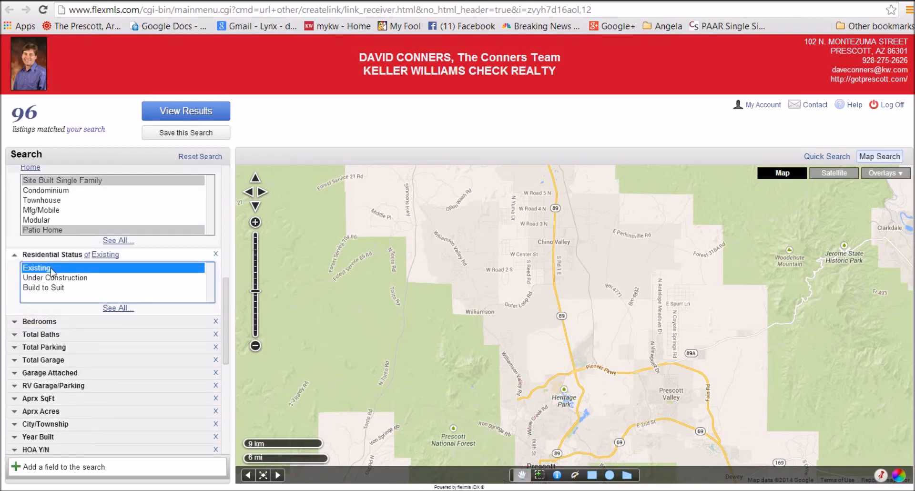
click(36, 321)
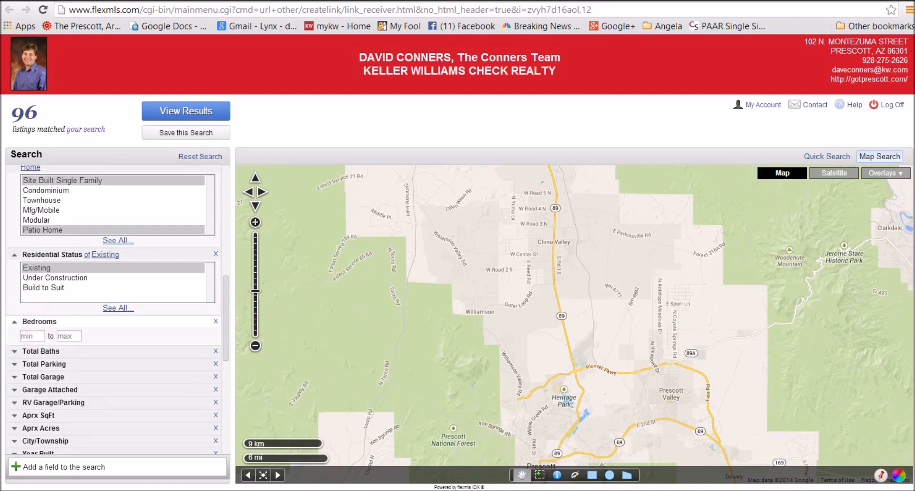
Require at least 3 bedrooms, 2 total baths and 2 garage spaces
click(30, 336)
text(3)
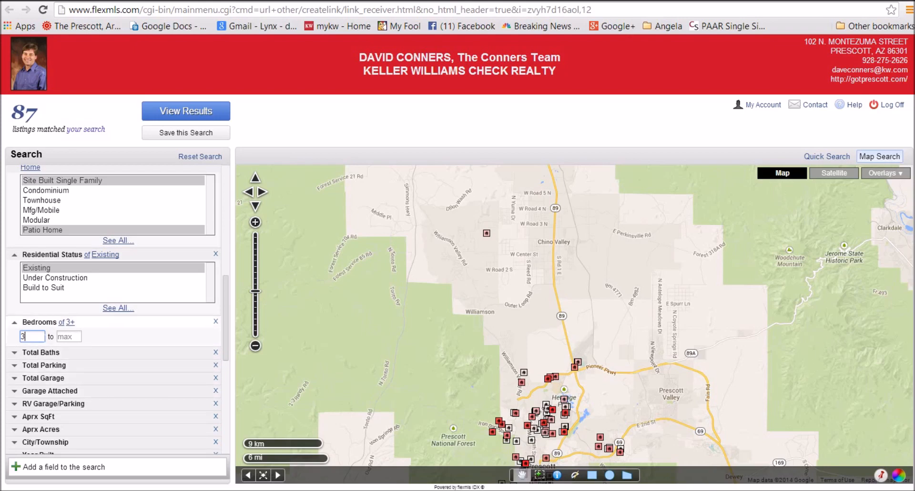
scroll(153, 410, down, 1)
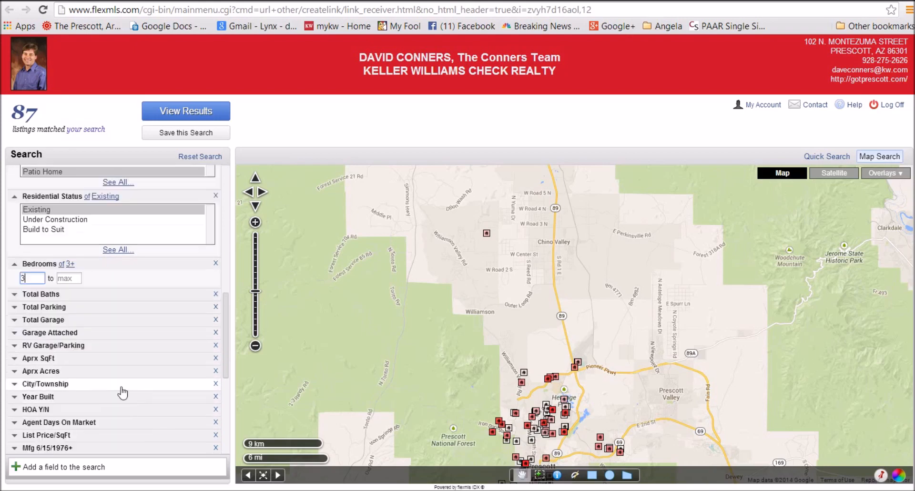
click(42, 294)
text(2)
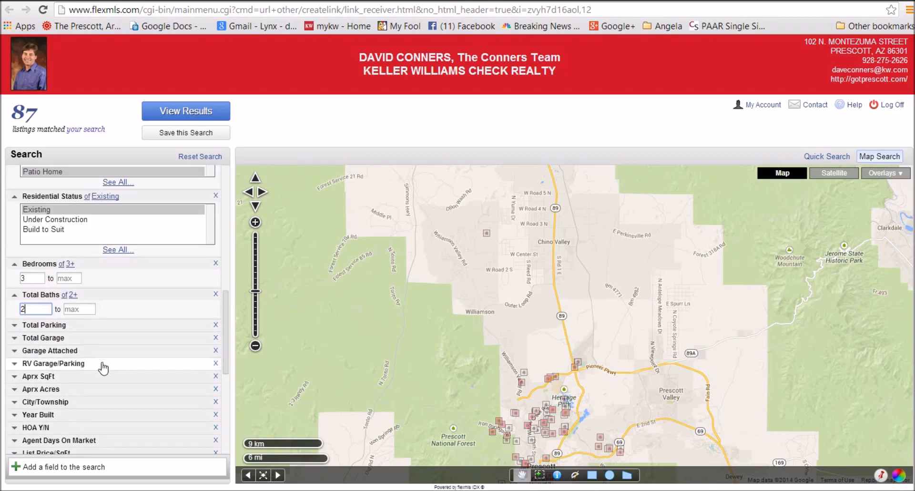
click(43, 337)
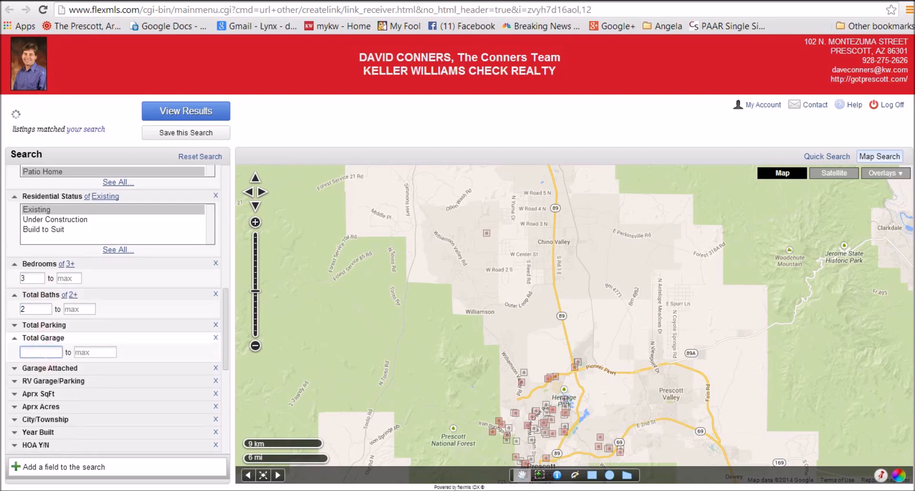
text(2)
Limit approximate square footage to 1400–2000
scroll(130, 425, down, 1)
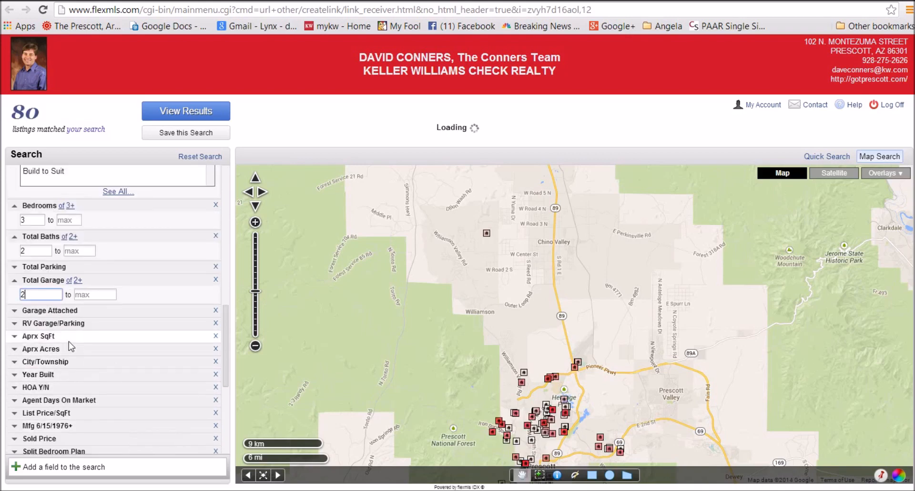
drag(13, 113, 22, 114)
click(44, 118)
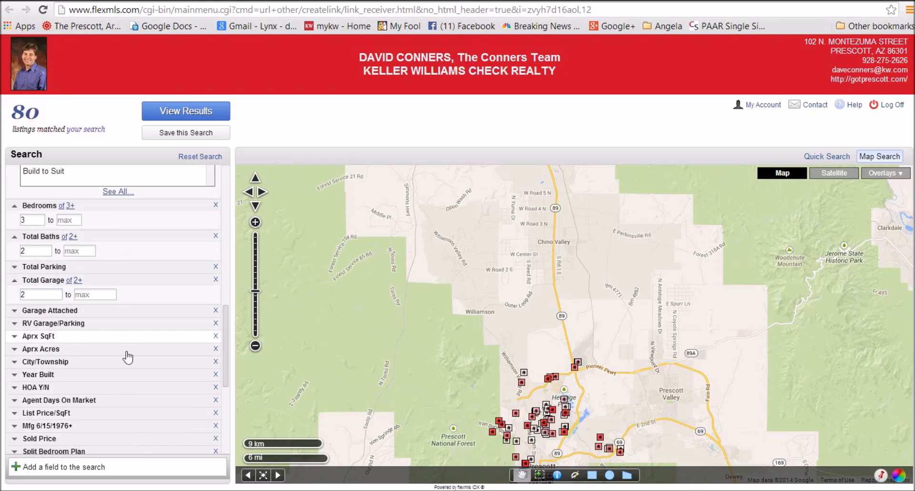
click(37, 336)
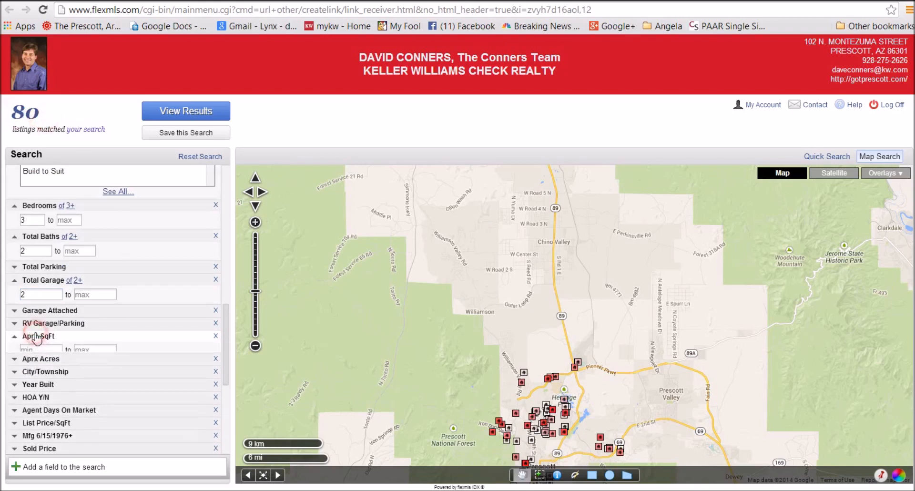
click(46, 351)
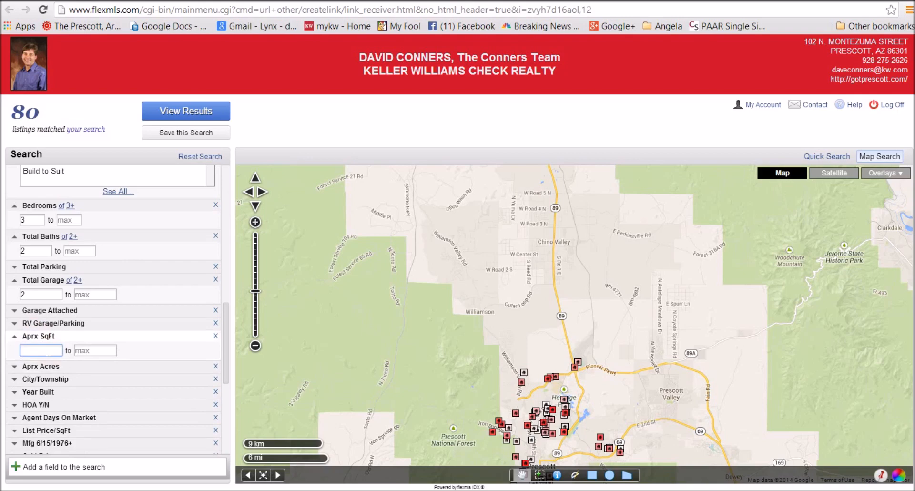
text(1400)
key(Tab)
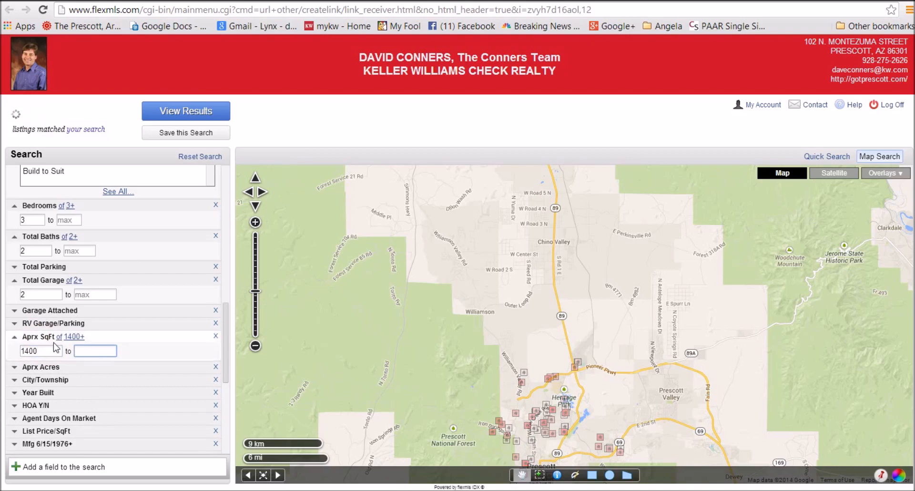
text(2000)
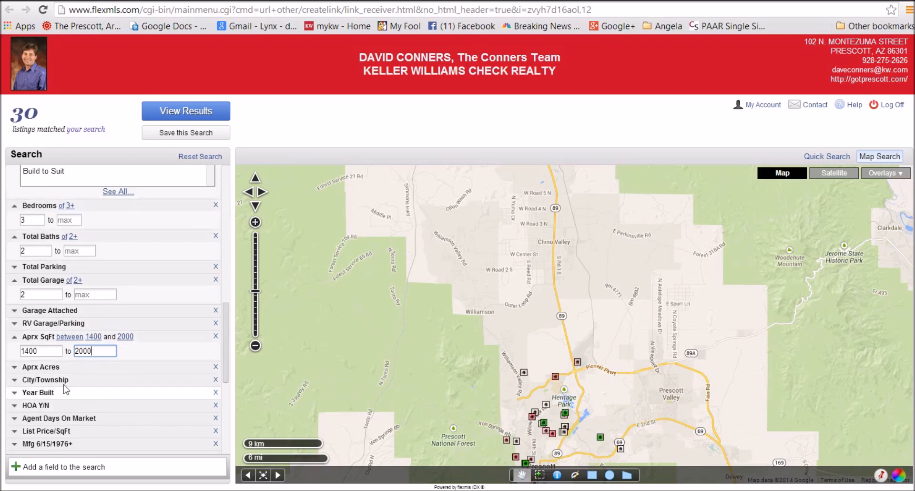
Limit year built to 2000–2014 and view the 20 matching listings
scroll(127, 382, down, 2)
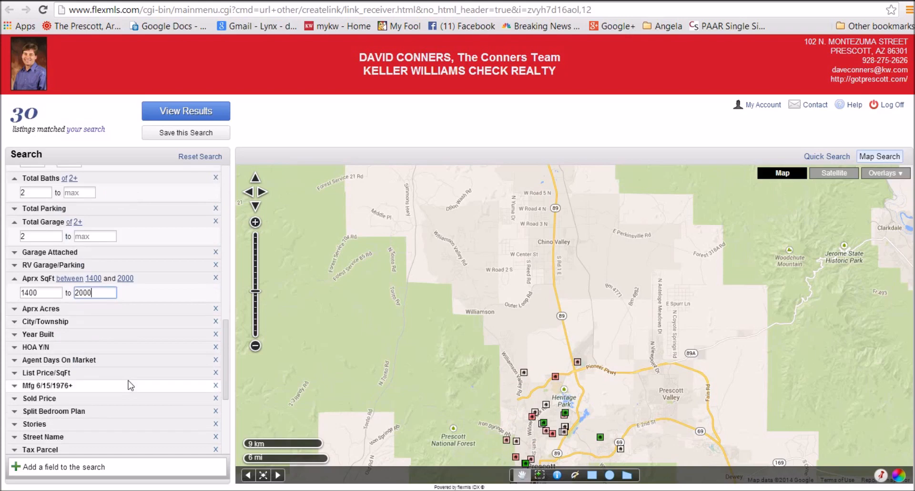
click(37, 333)
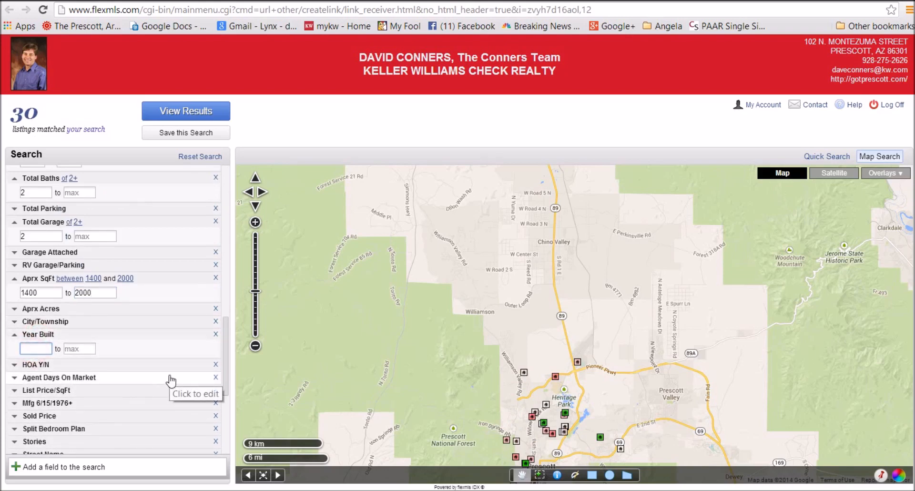
text(2000)
key(Tab)
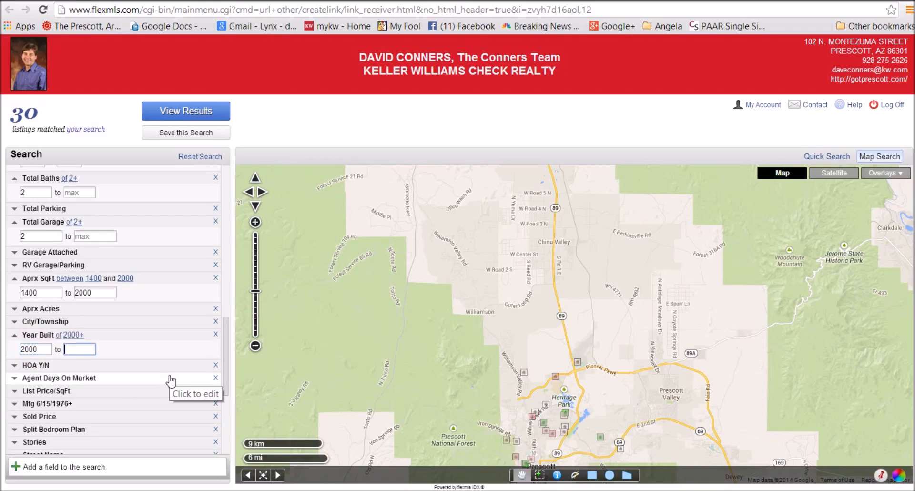
text(2014)
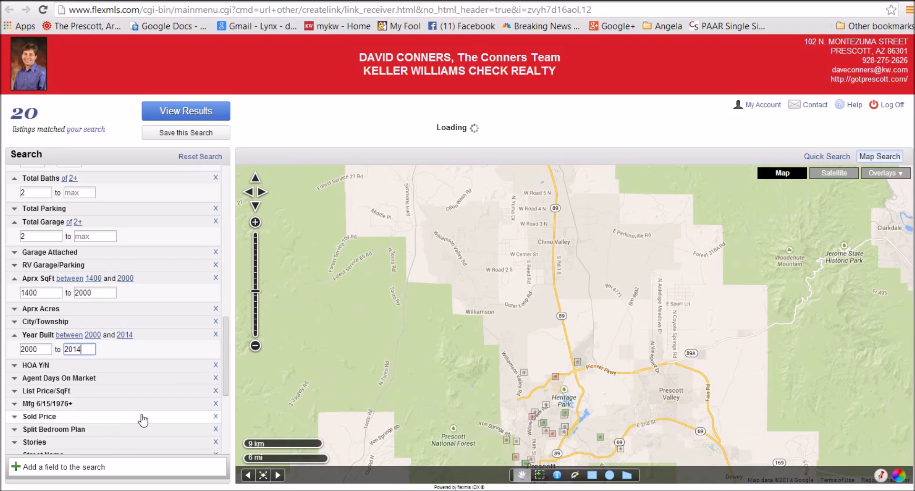
scroll(112, 425, down, 2)
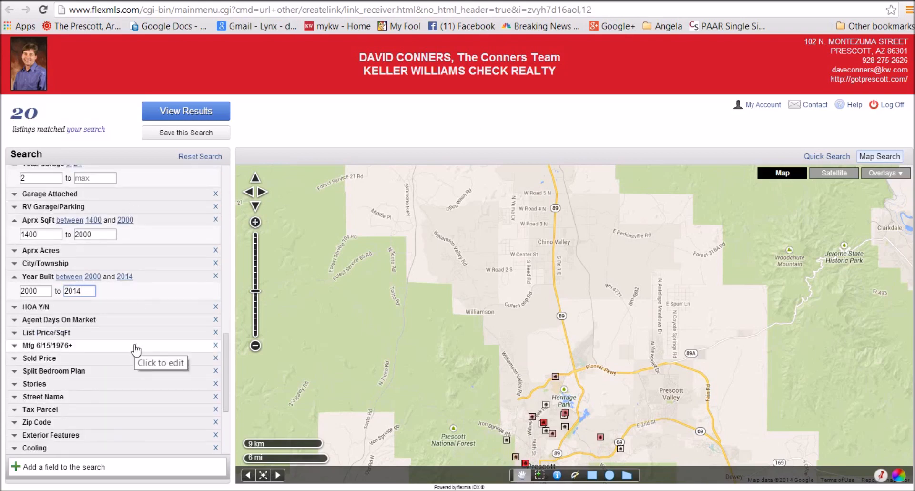
click(204, 112)
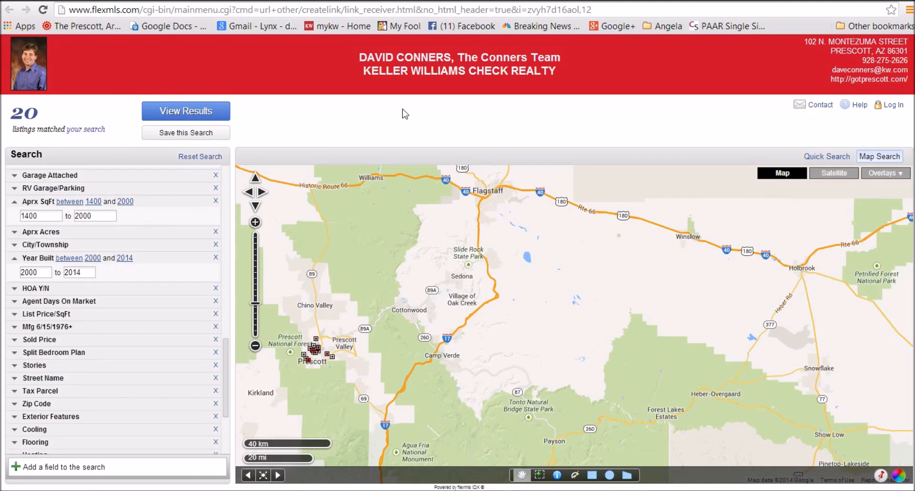
Try to save the refined search, bringing up the account log-in prompt
click(176, 138)
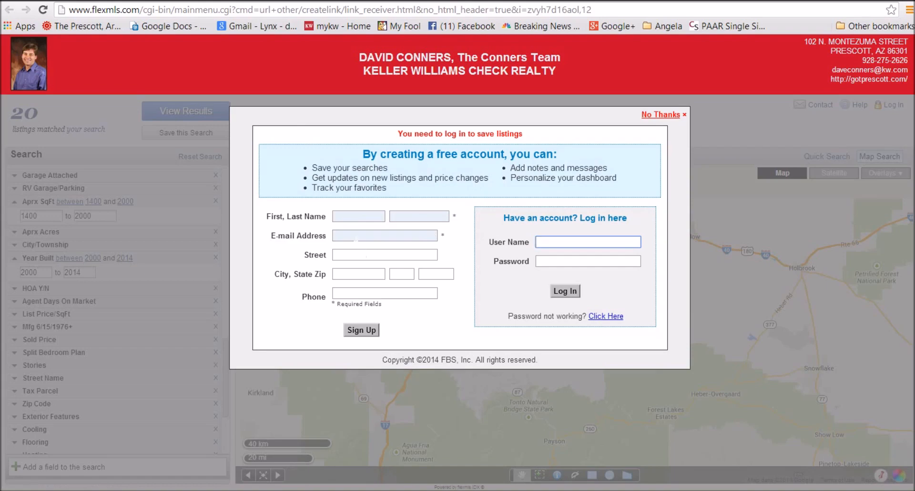
Log in to the customer account with its user name and password
click(348, 216)
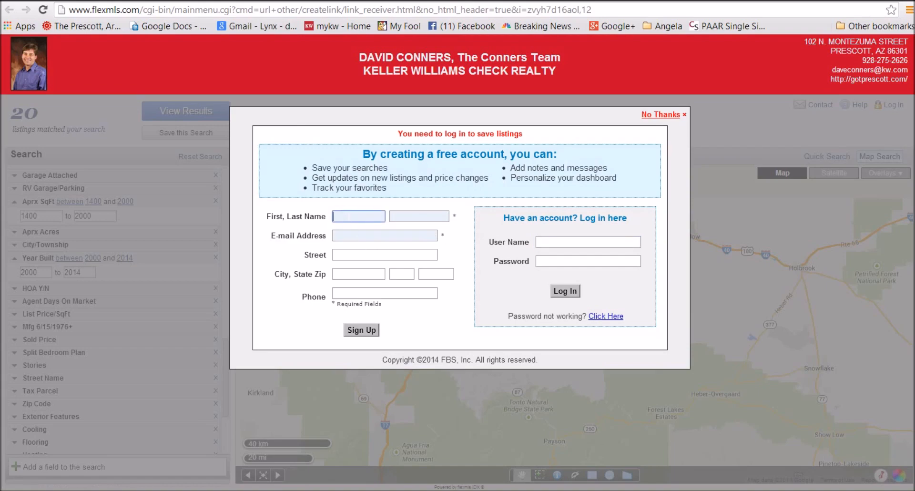
click(346, 235)
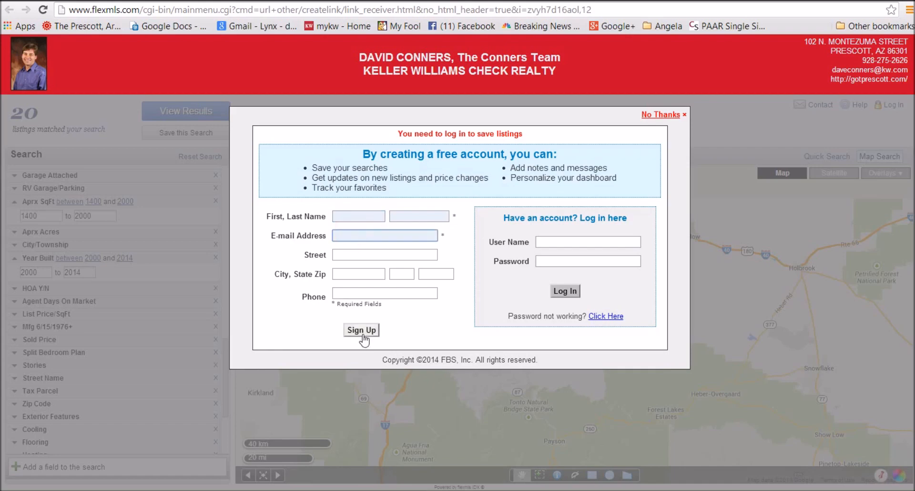
click(555, 241)
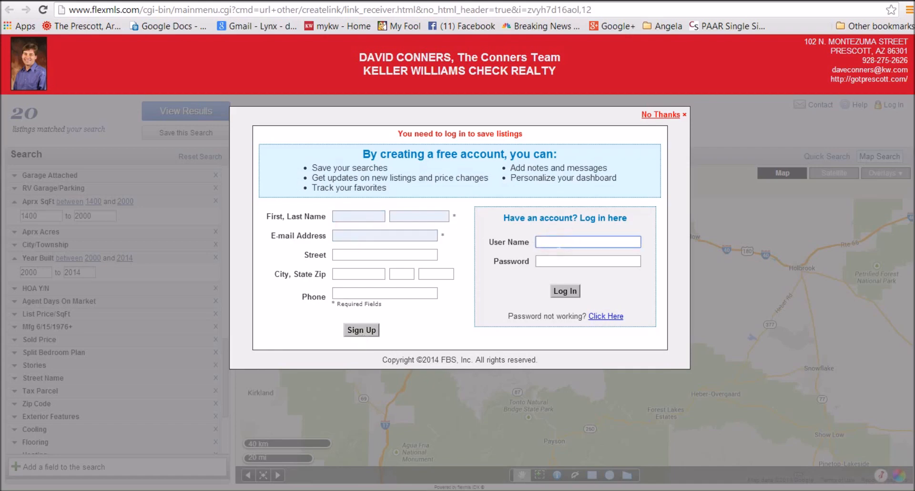
text(DaveC)
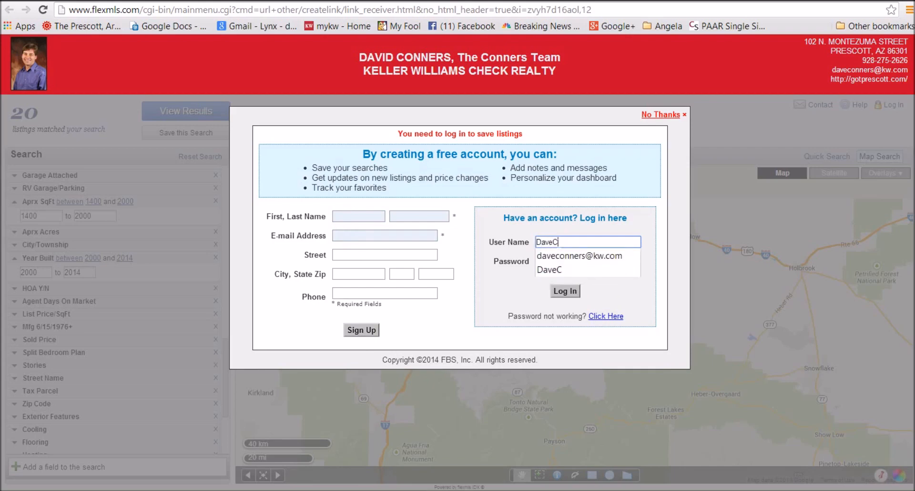
key(Tab)
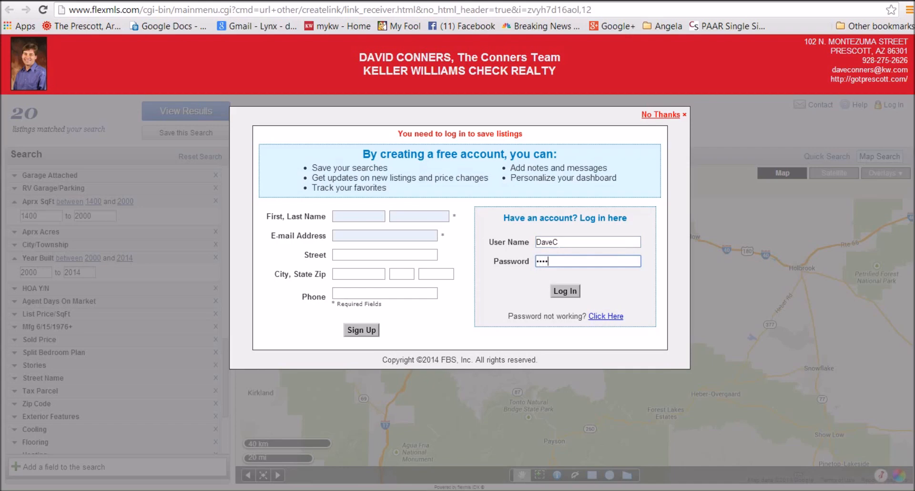
click(564, 292)
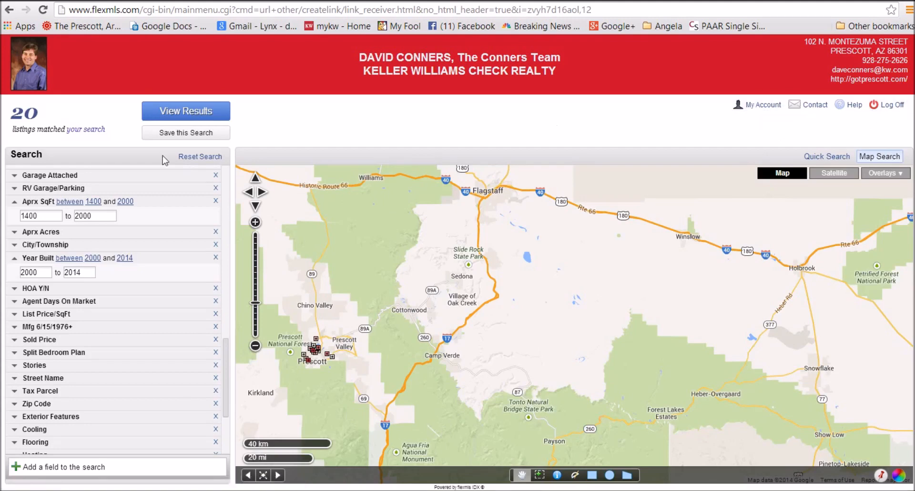
Save the search as 'Prescott Patio and Stie built', described '250 - 350K Prescott 1400 - 2000 SF'
click(167, 131)
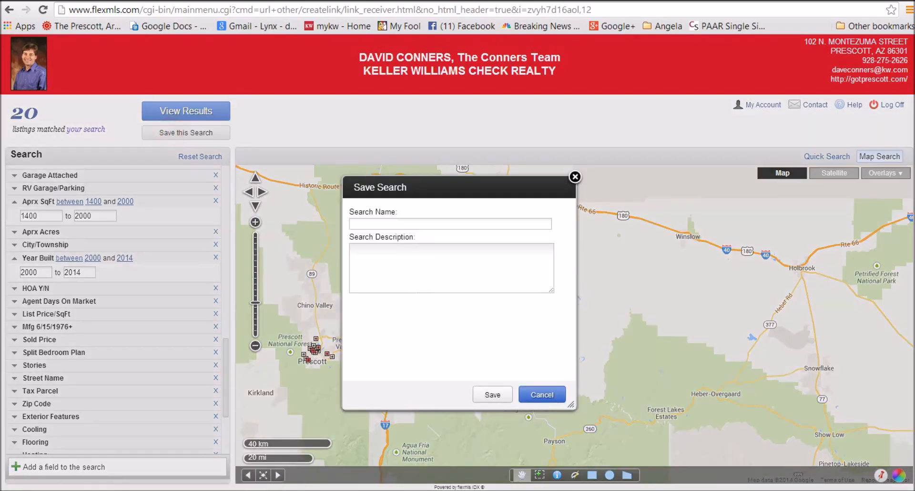
click(405, 224)
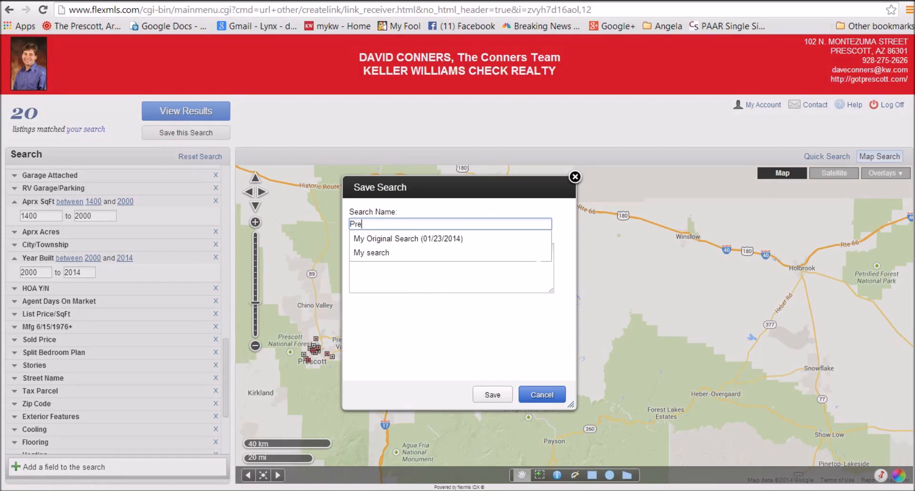
text(Prescott)
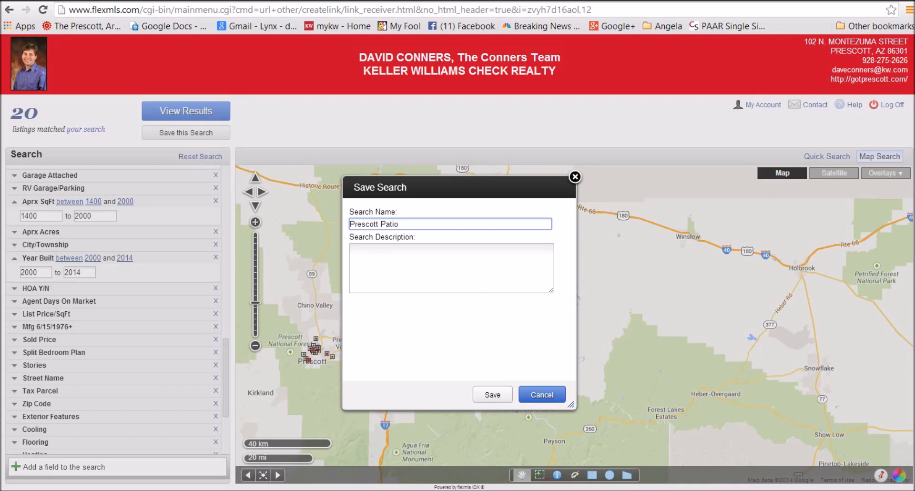
text(Patio and Stie bi)
key(Tab)
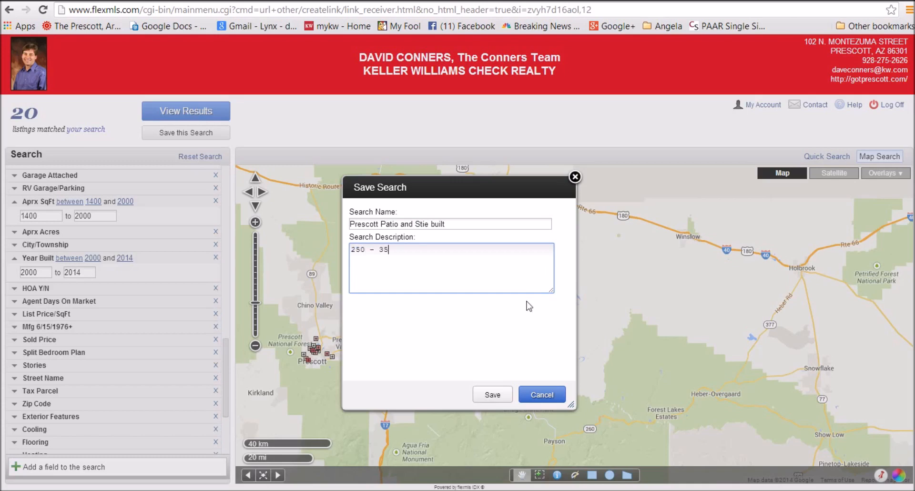
text(Prescott 1400 - 2000 SF)
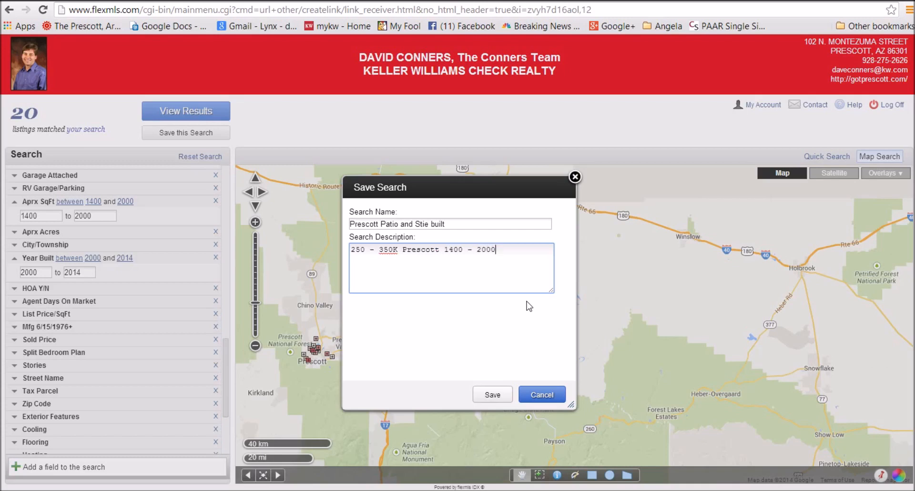
click(495, 394)
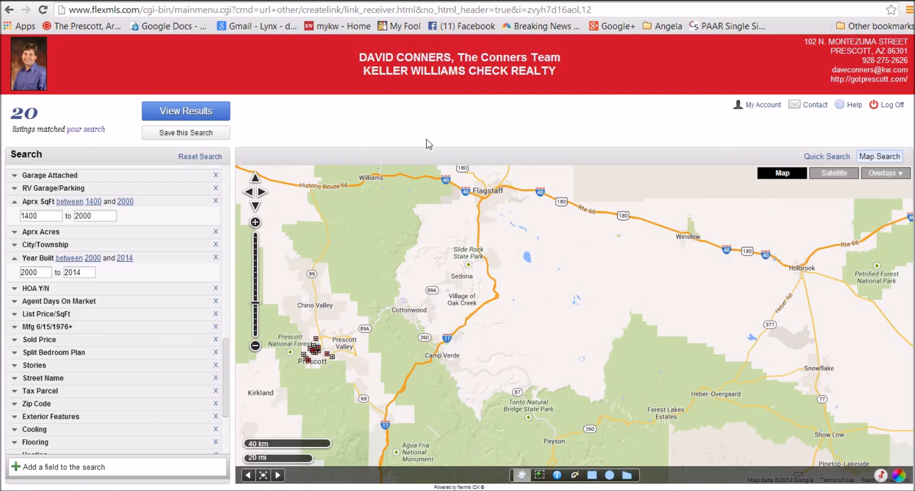
Open the saved 'Prescott Patio and Stie built' search from My Account
click(763, 107)
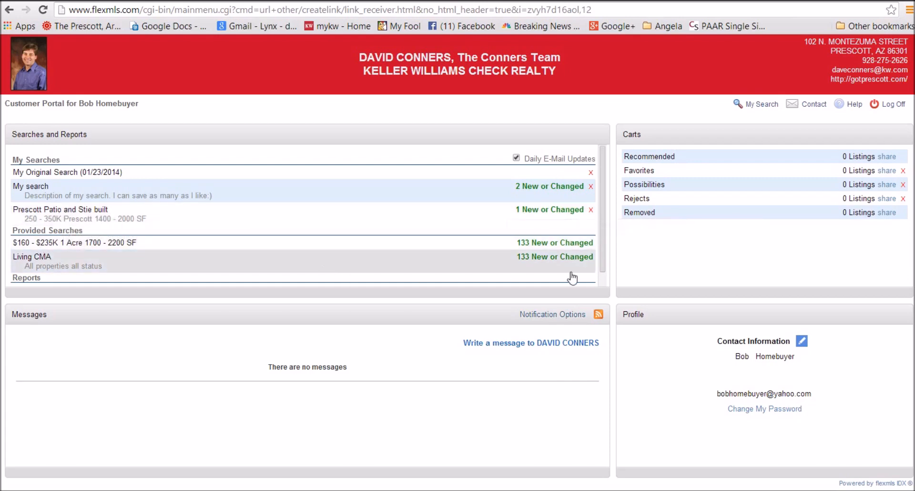
click(69, 219)
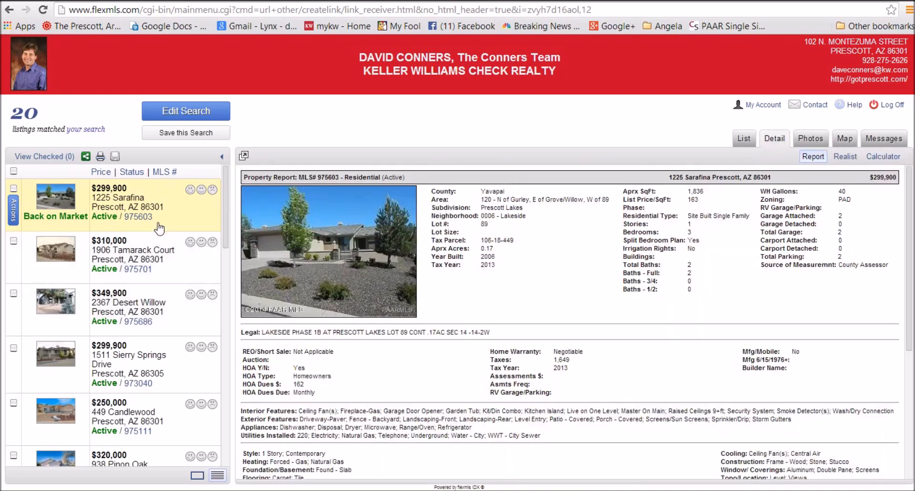
click(189, 190)
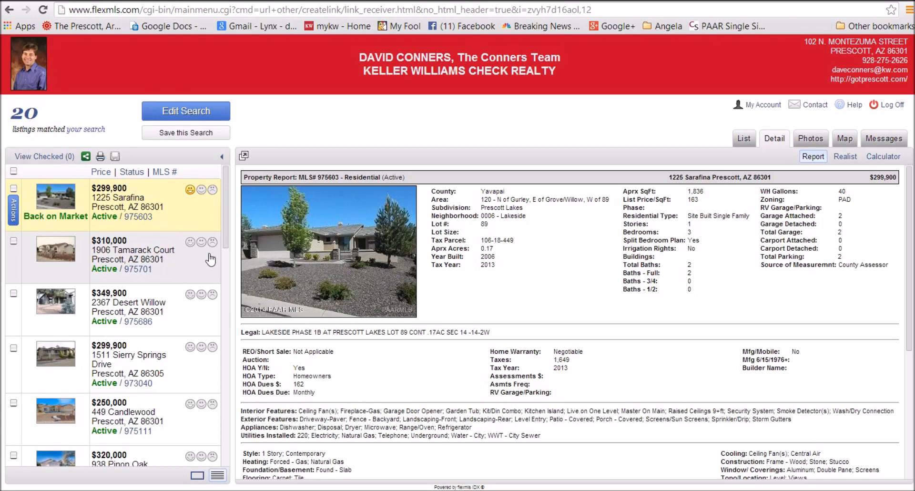
click(201, 242)
click(213, 294)
click(201, 346)
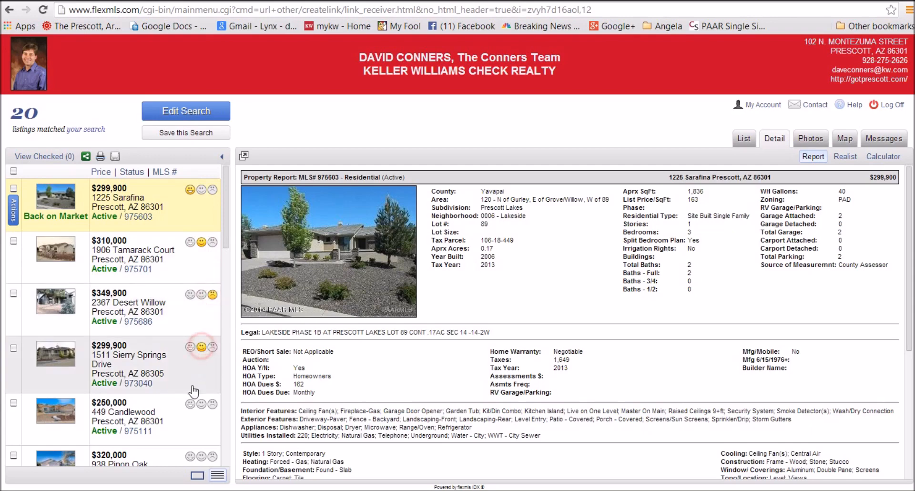
click(190, 403)
scroll(172, 366, down, 4)
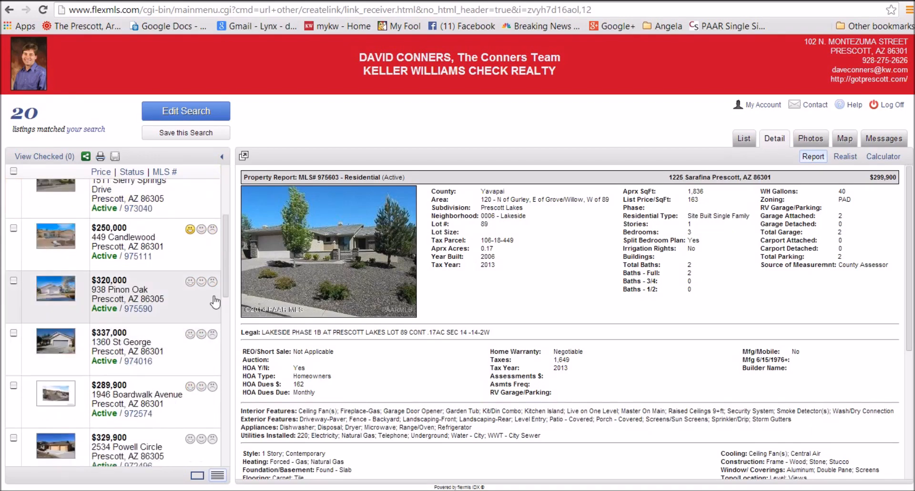
click(202, 281)
click(213, 334)
click(190, 386)
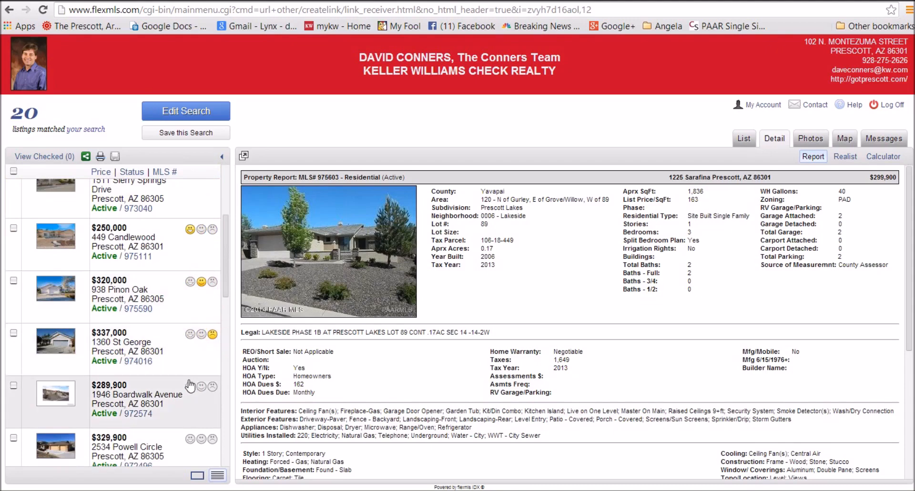
scroll(150, 324, down, 1)
click(201, 381)
scroll(200, 378, down, 1)
click(190, 378)
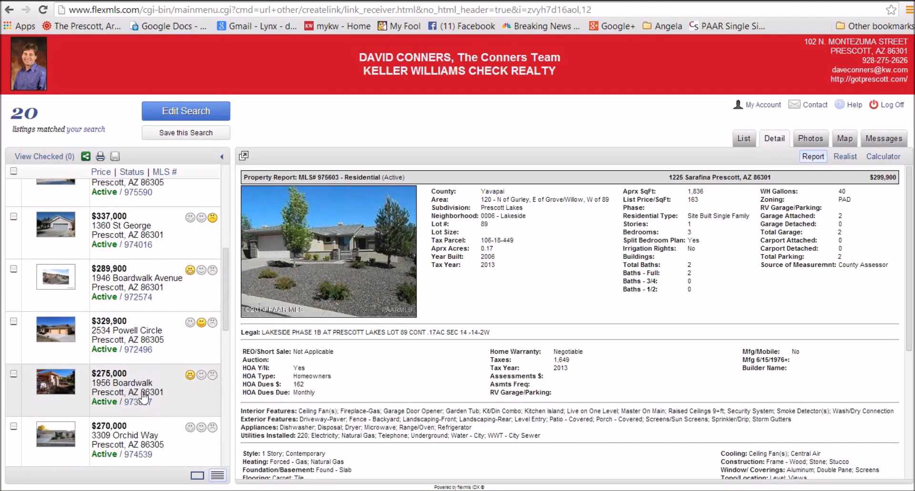
click(53, 391)
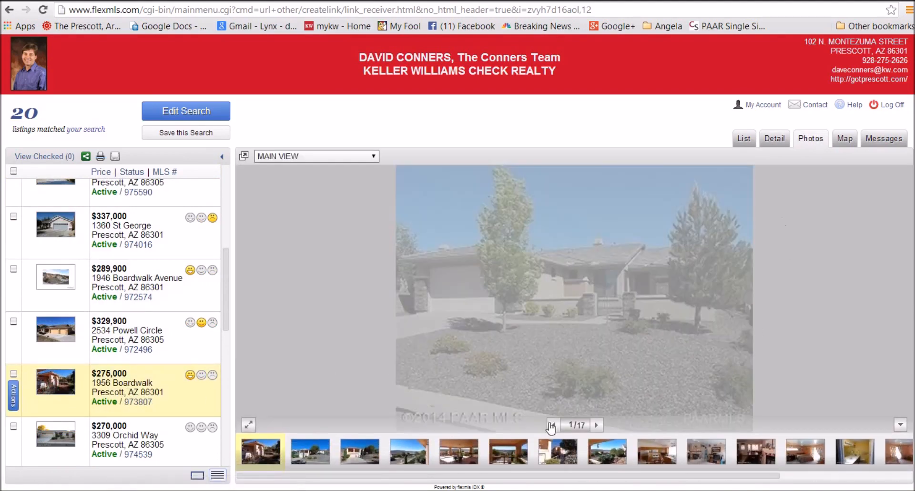
click(595, 425)
click(595, 425)
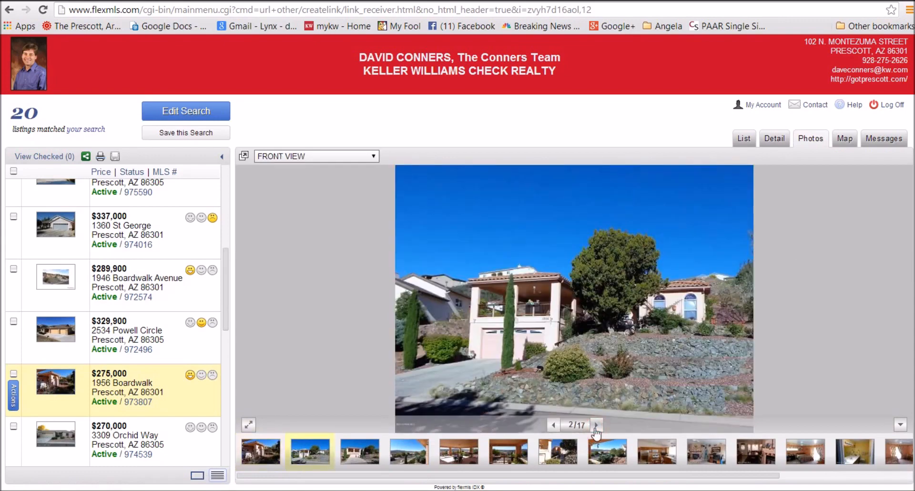
click(595, 425)
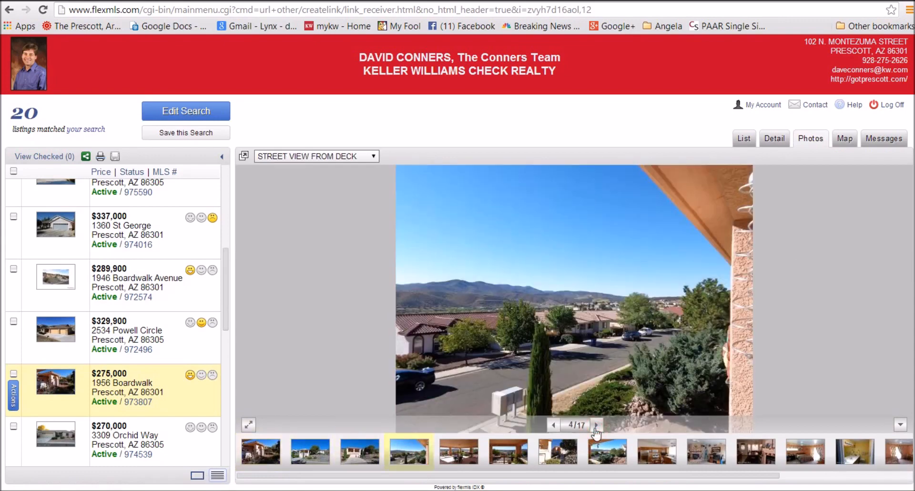
click(595, 425)
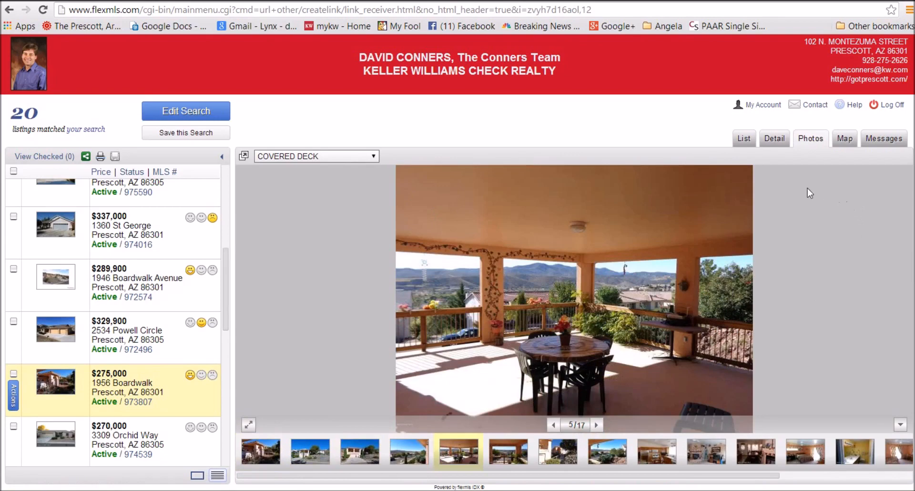
click(773, 139)
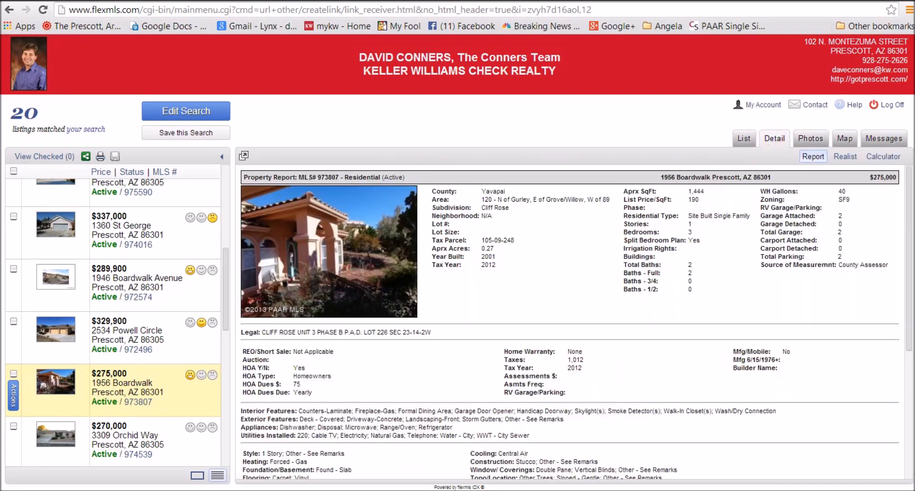